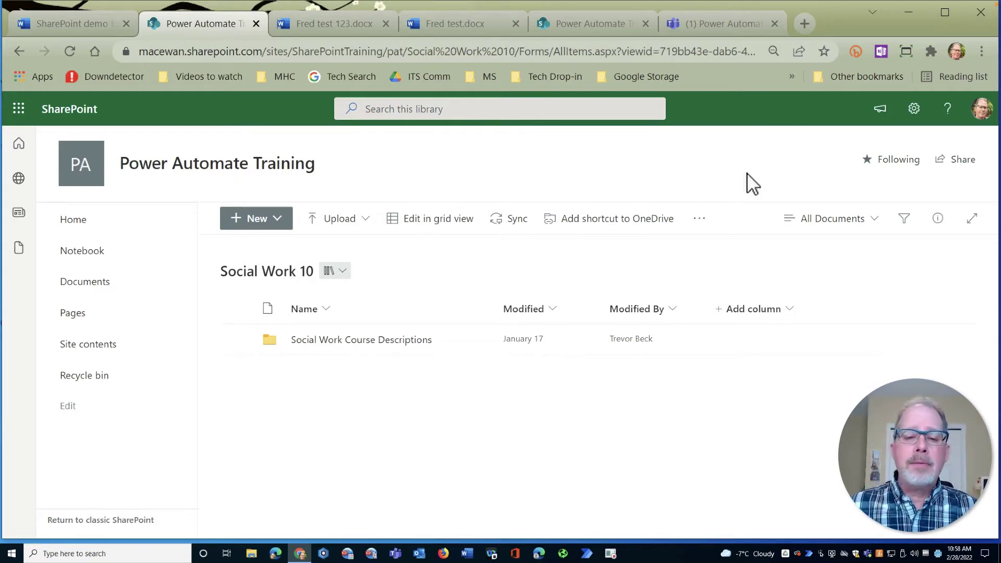
# - Enter the Social Work Course Descriptions folder, glance at Upload, and bring up the New file-type list
pyautogui.click(329, 345)
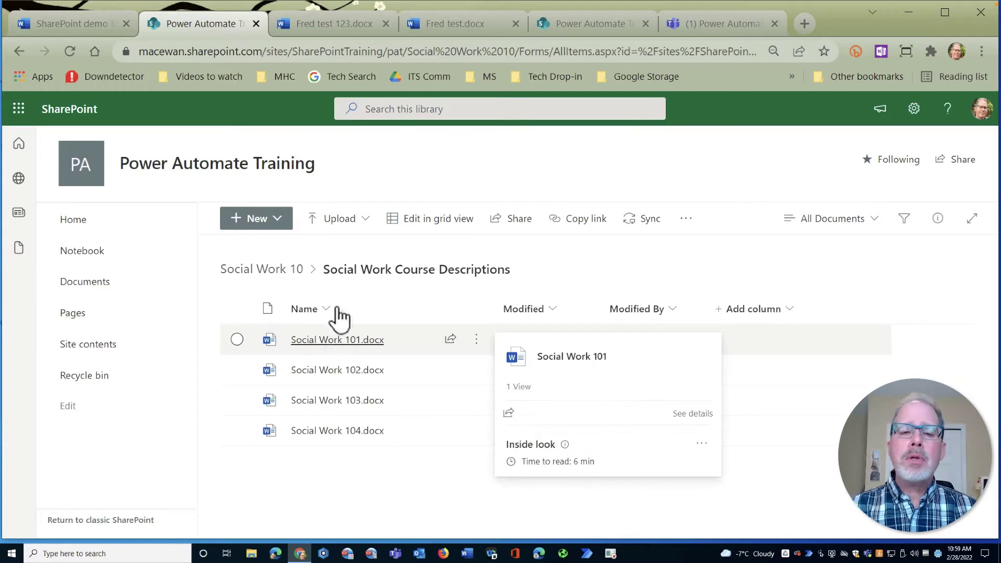
pyautogui.click(365, 221)
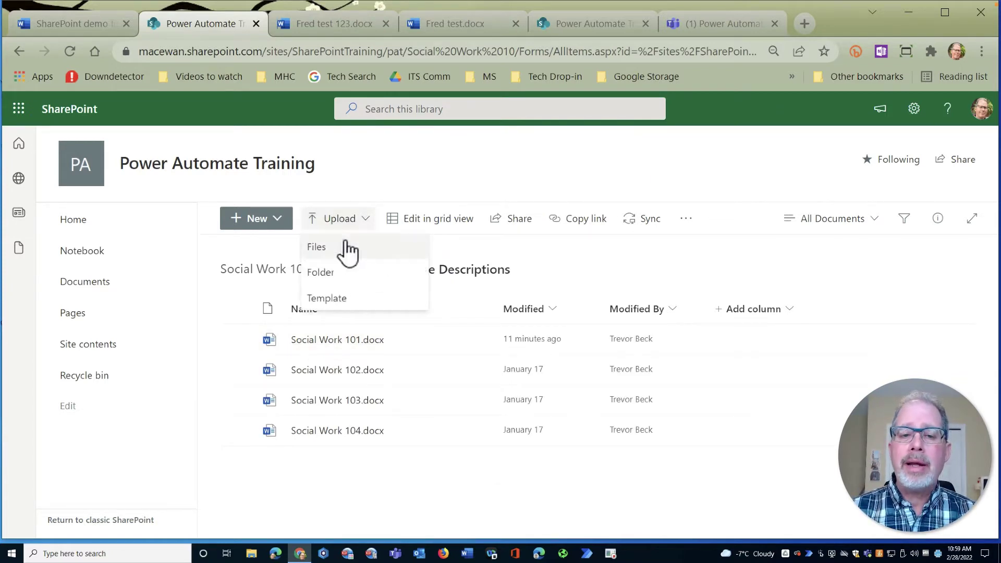
pyautogui.click(451, 154)
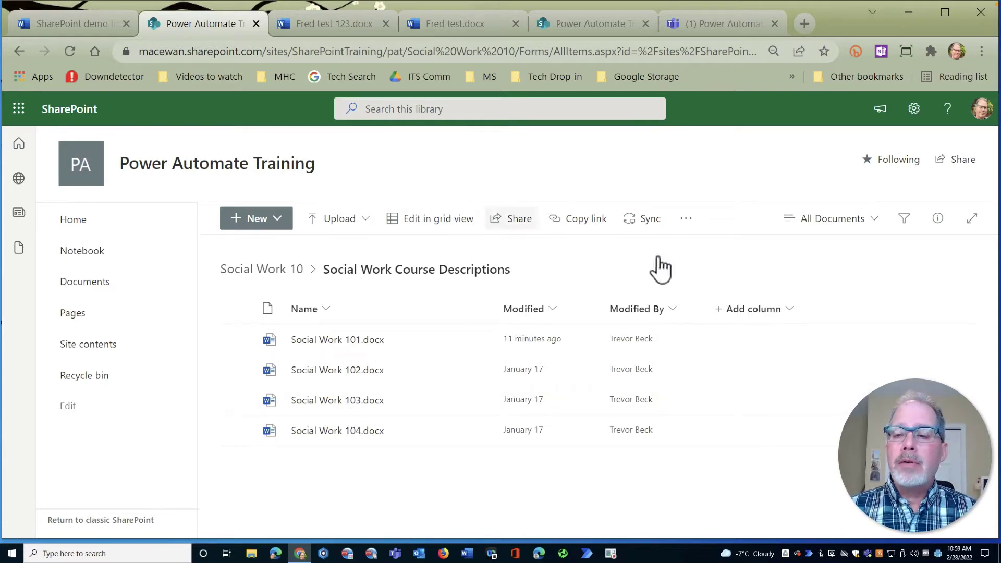
pyautogui.click(283, 225)
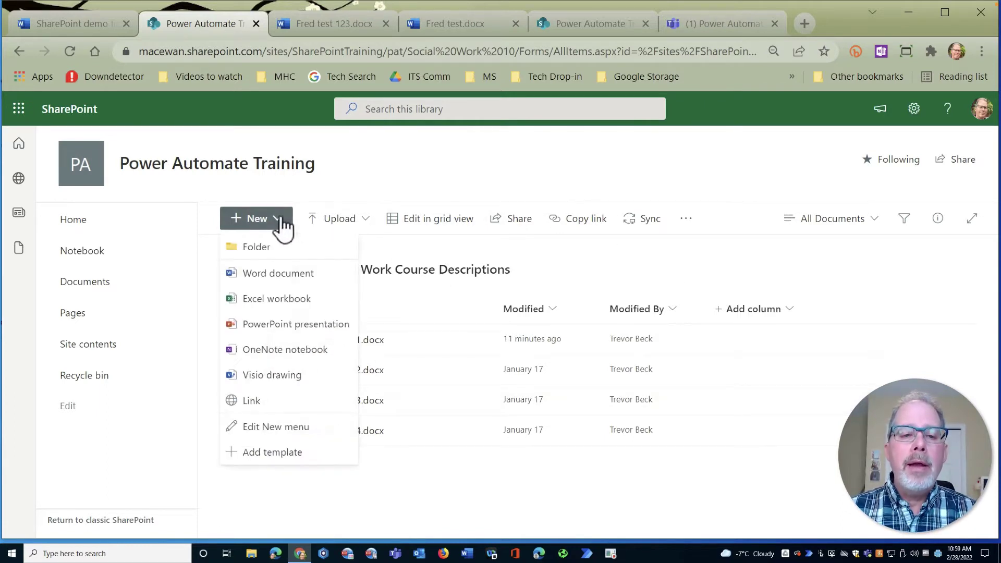
# - Create a new Word document in the folder and type a line of placeholder text
pyautogui.click(267, 282)
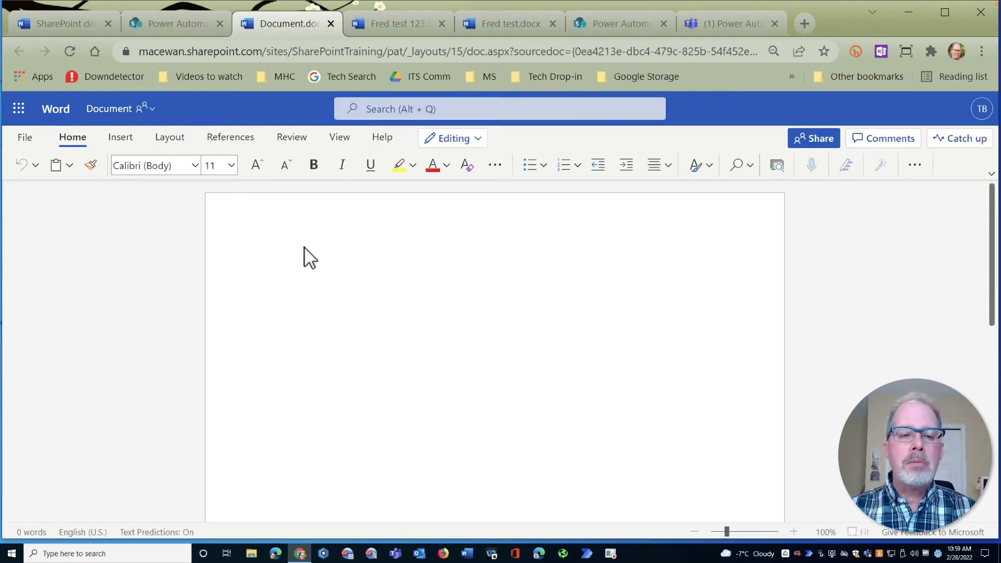
pyautogui.write('Blah blaksjd ')
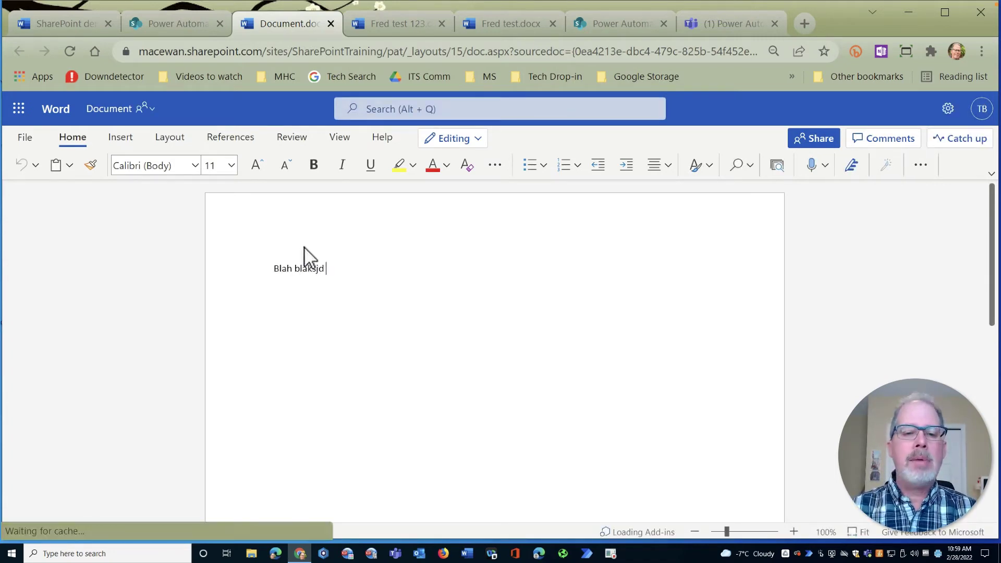
pyautogui.write('flkjsad;fj slk;adfj l;dskf')
pyautogui.press('Return')
pyautogui.press('Return')
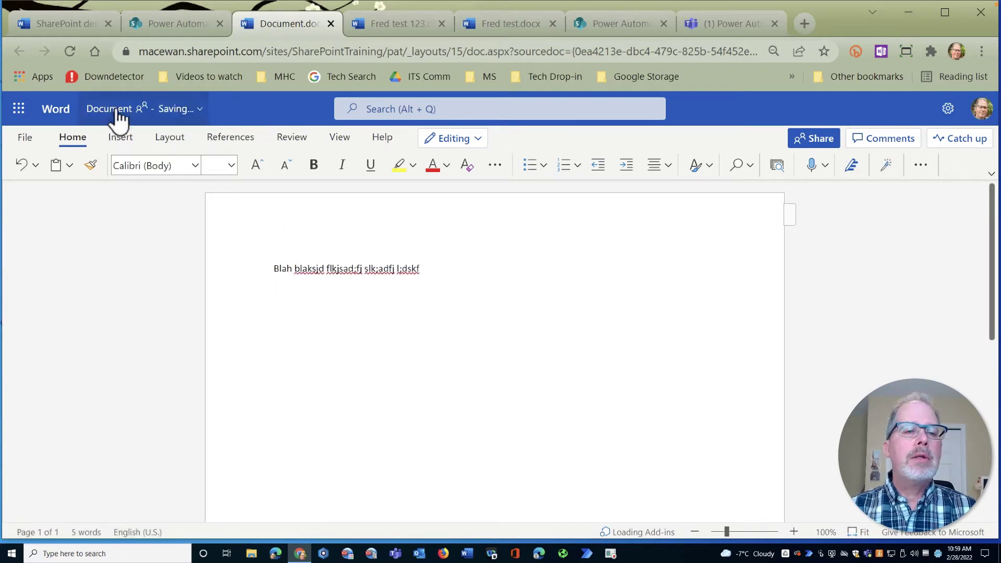
# - Rename the document to 'My new document'
pyautogui.click(119, 109)
pyautogui.write('My new document')
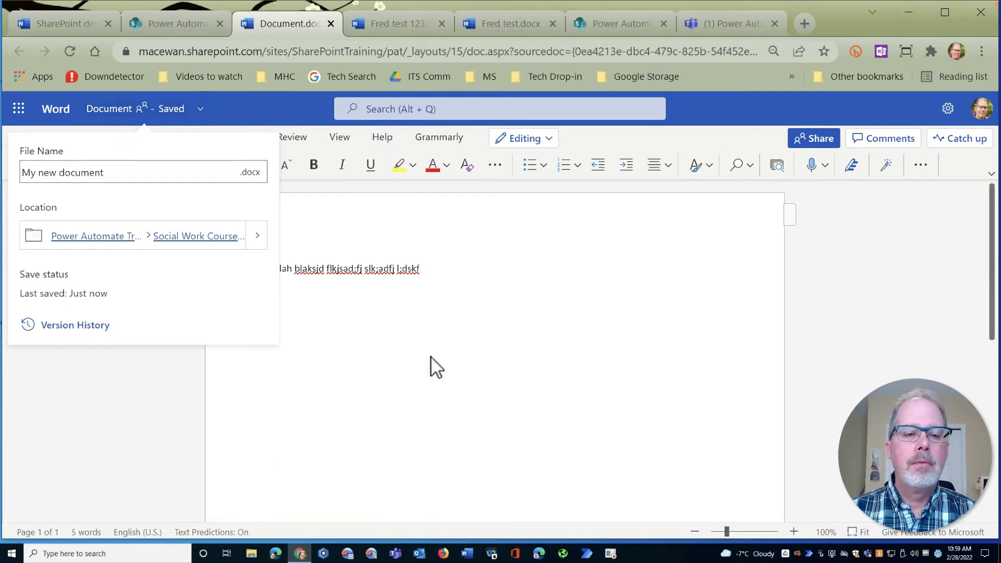
pyautogui.press('Return')
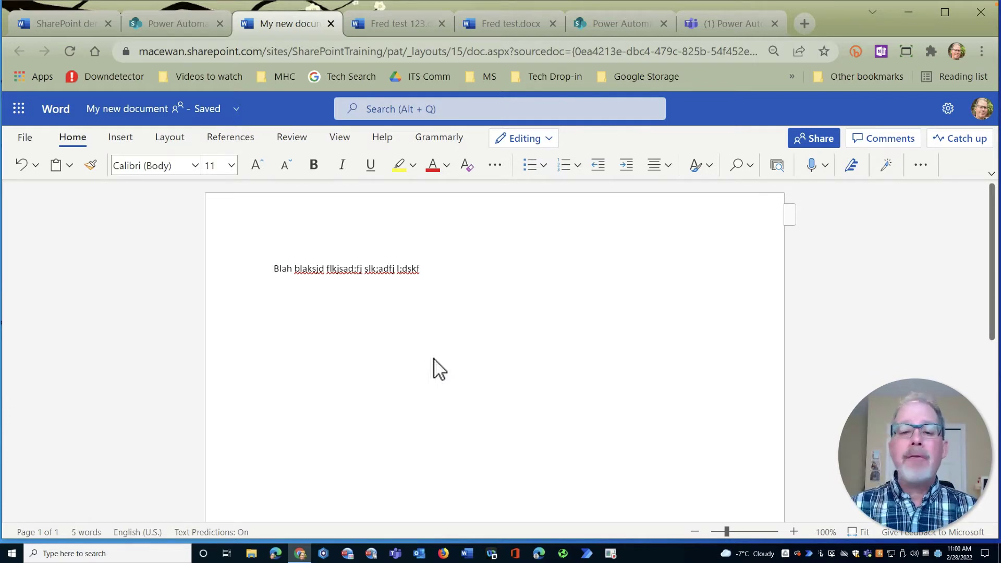
# - Switch My new document from Word for the web into the desktop Word app
pyautogui.click(548, 137)
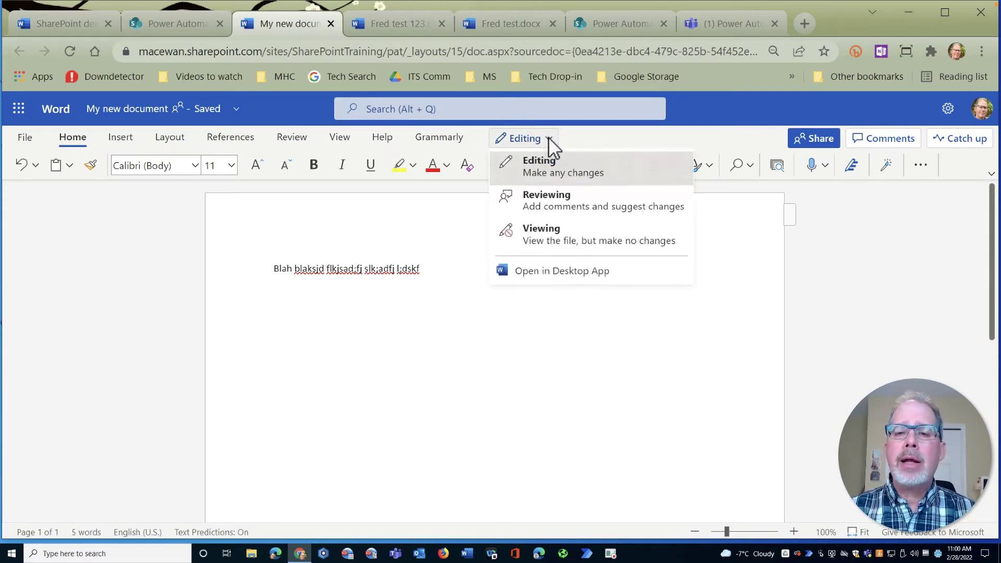
pyautogui.click(539, 273)
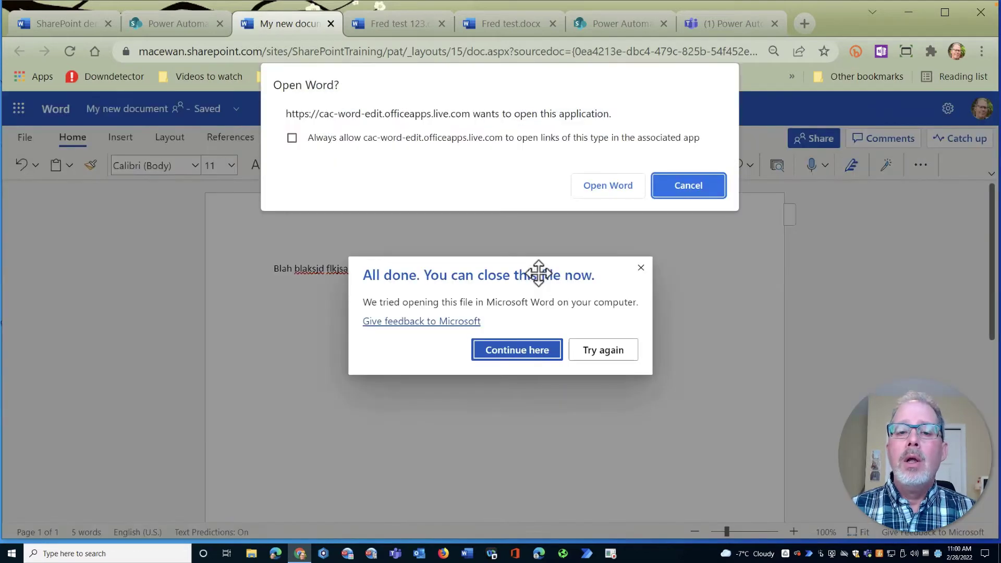
pyautogui.click(618, 194)
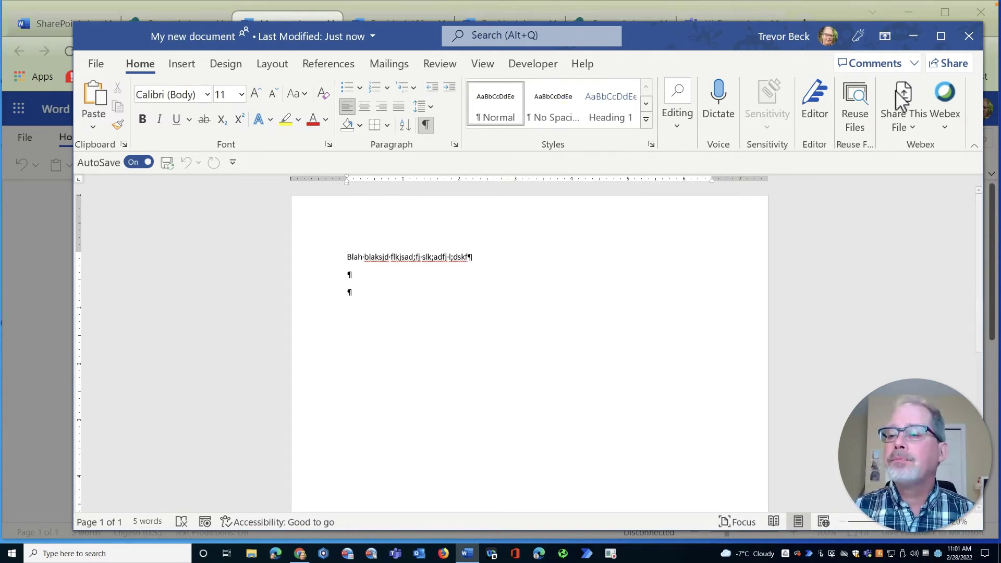
# - Close desktop Word and the extra browser tabs, returning to the Power Automate Training library
pyautogui.click(968, 33)
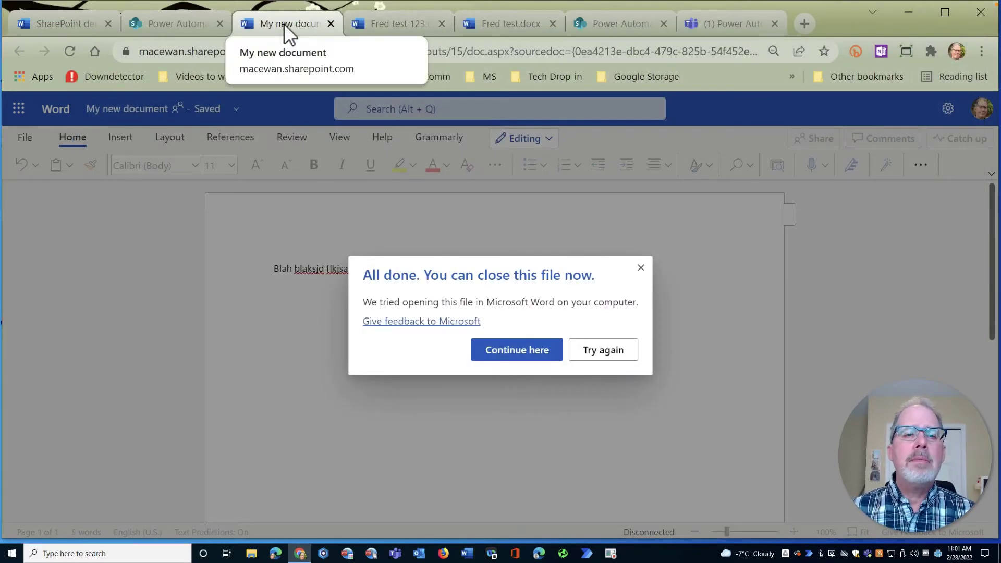
pyautogui.rightClick(311, 24)
pyautogui.press('Escape')
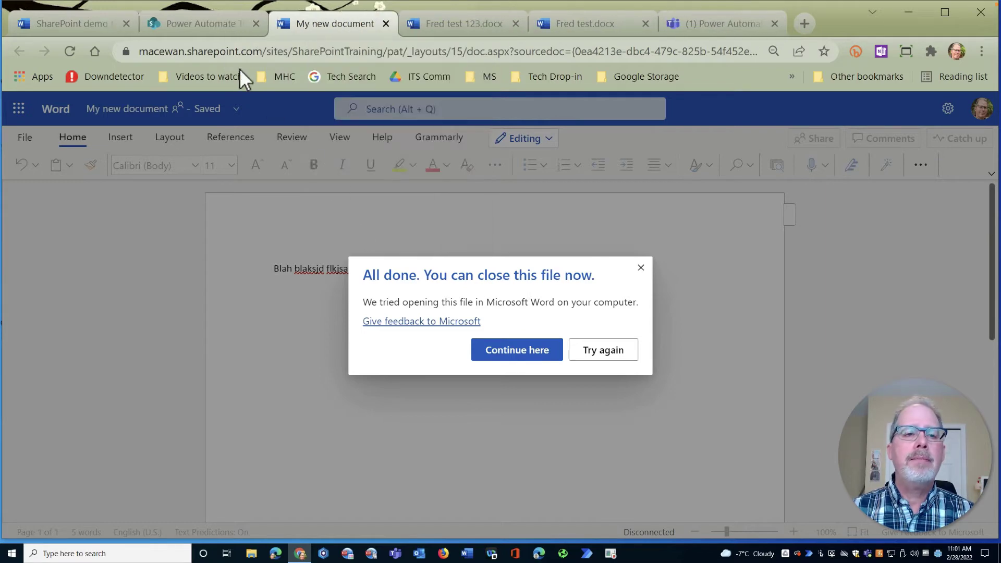
pyautogui.click(259, 21)
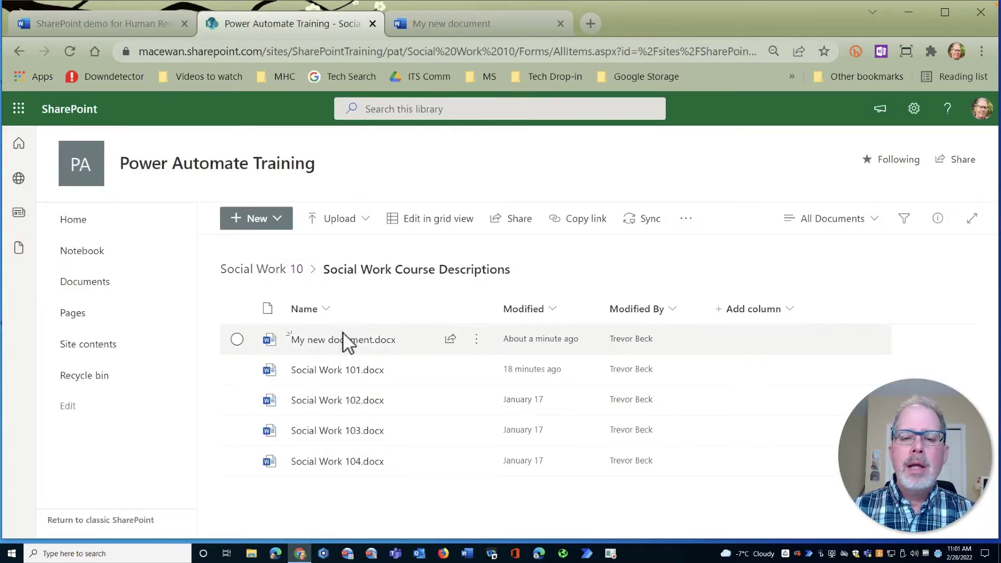
# - Reopen My new document.docx in desktop Word from its Open in app menu
pyautogui.click(476, 339)
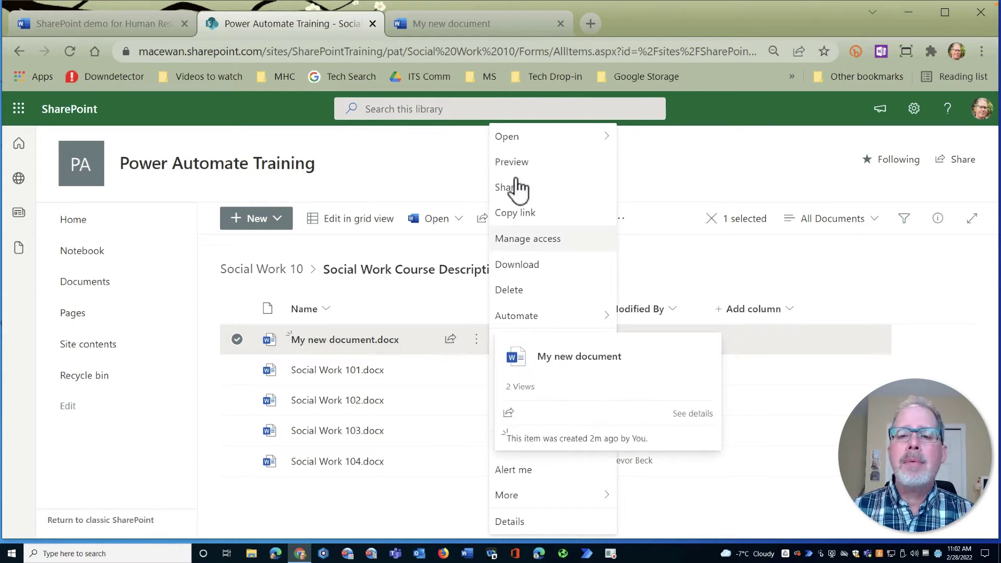
pyautogui.moveTo(530, 148)
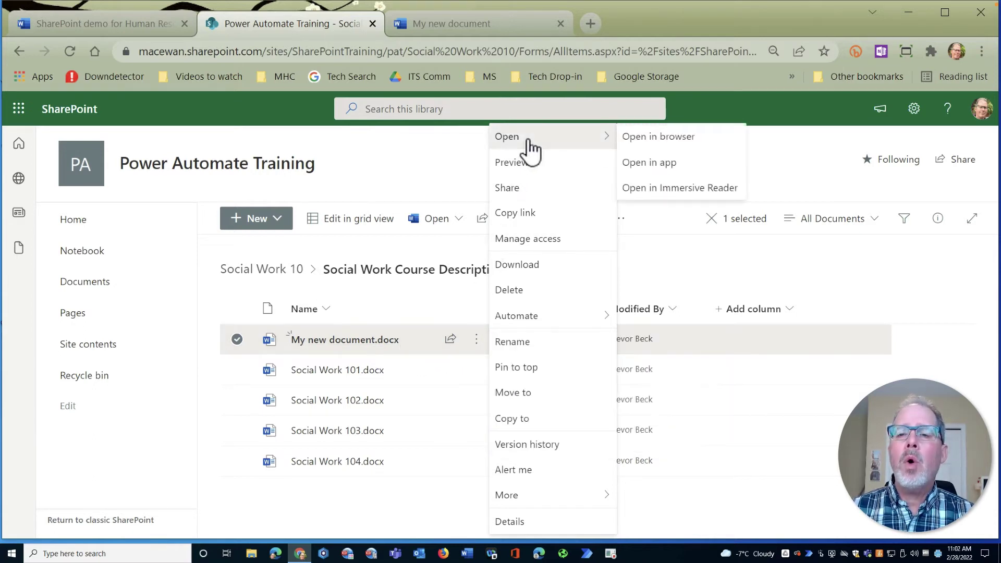
pyautogui.click(640, 163)
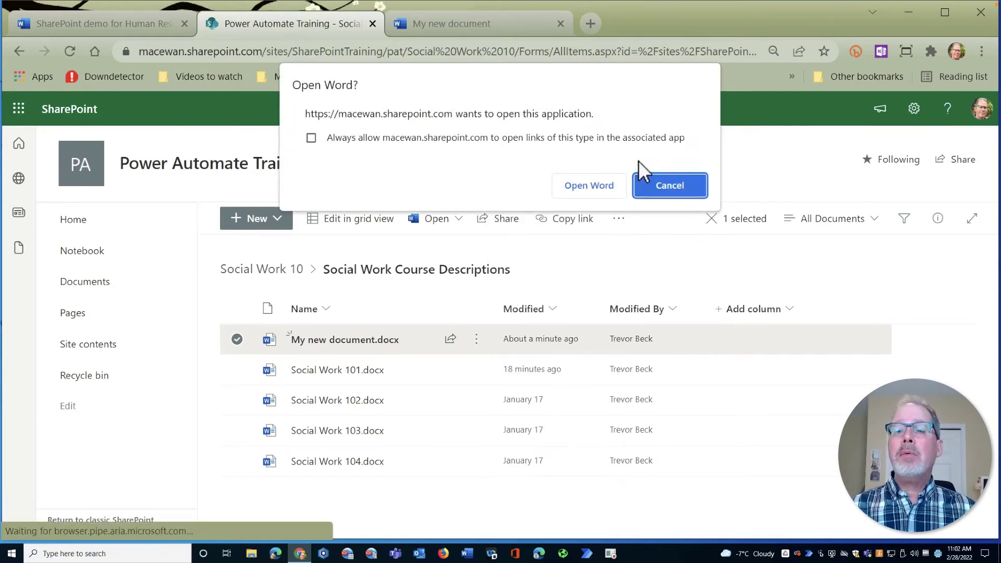
pyautogui.click(601, 181)
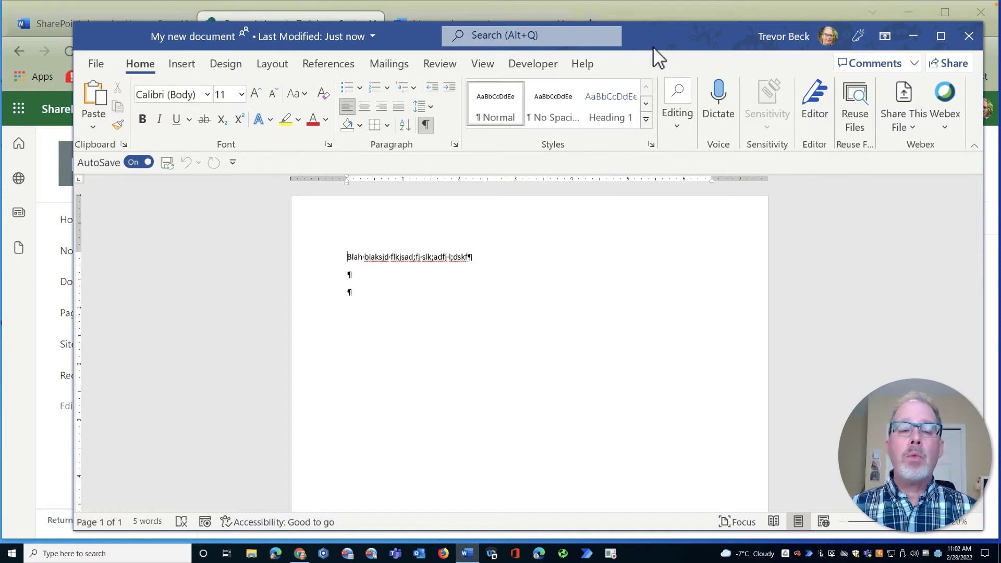
# - Check the Save a Copy location for My new document, then close Word
pyautogui.click(97, 65)
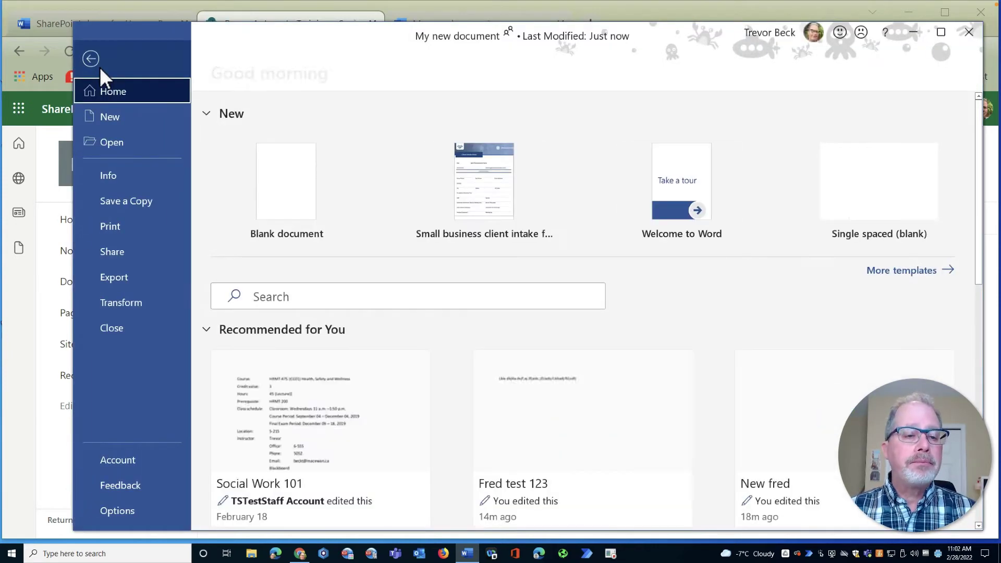
pyautogui.click(104, 202)
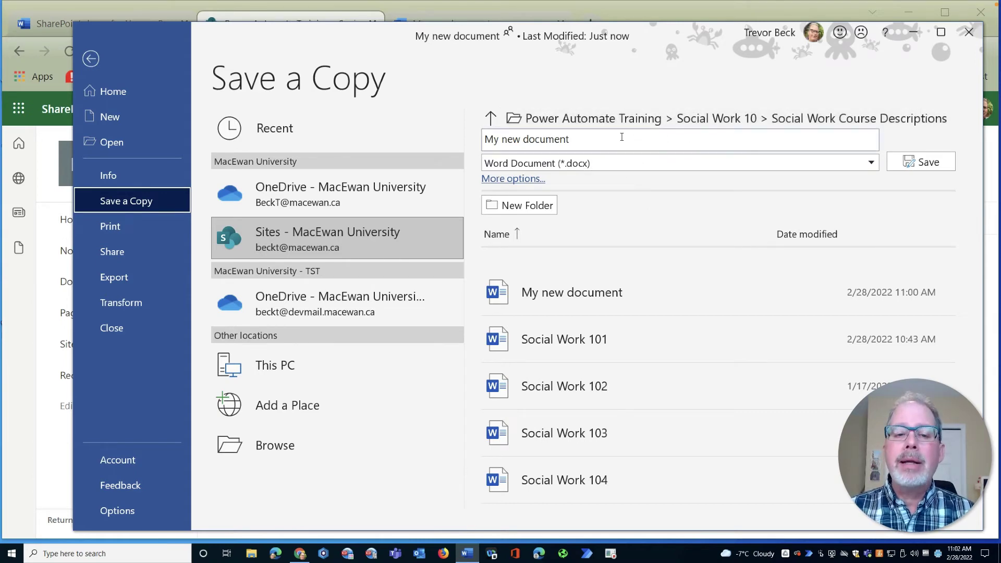
pyautogui.click(967, 33)
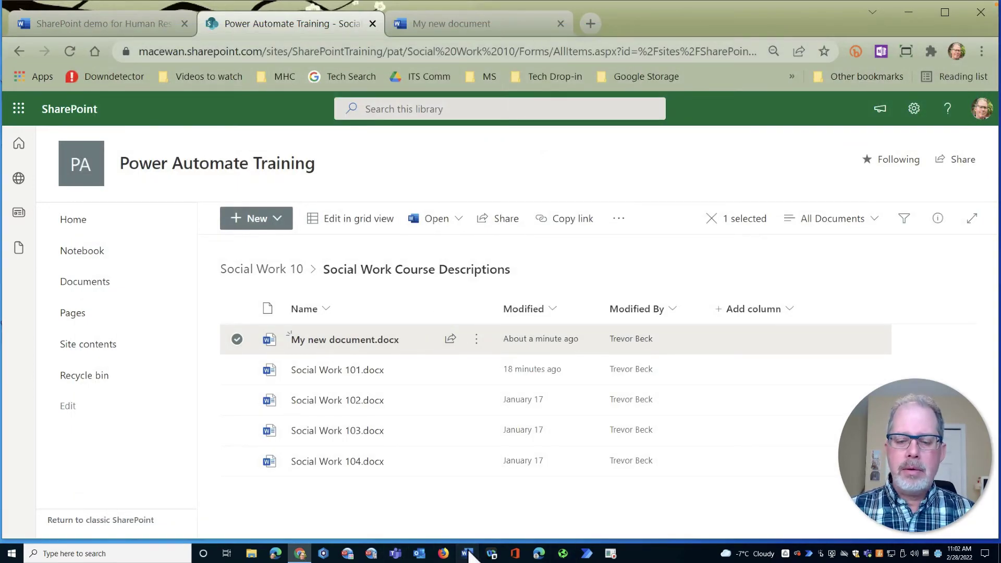
# - Start desktop Word and create a document from the Small business client intake form template
pyautogui.click(467, 553)
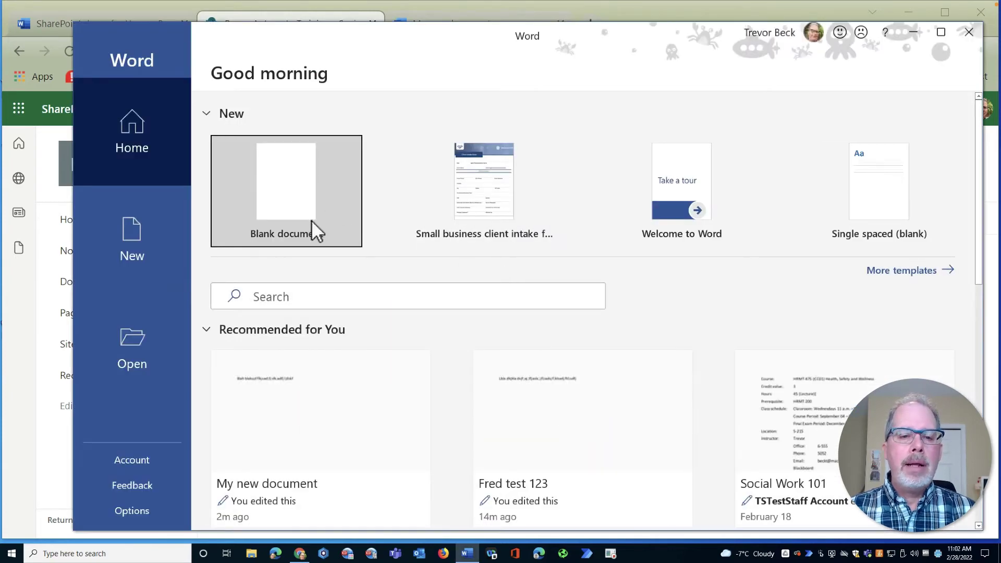
pyautogui.click(490, 176)
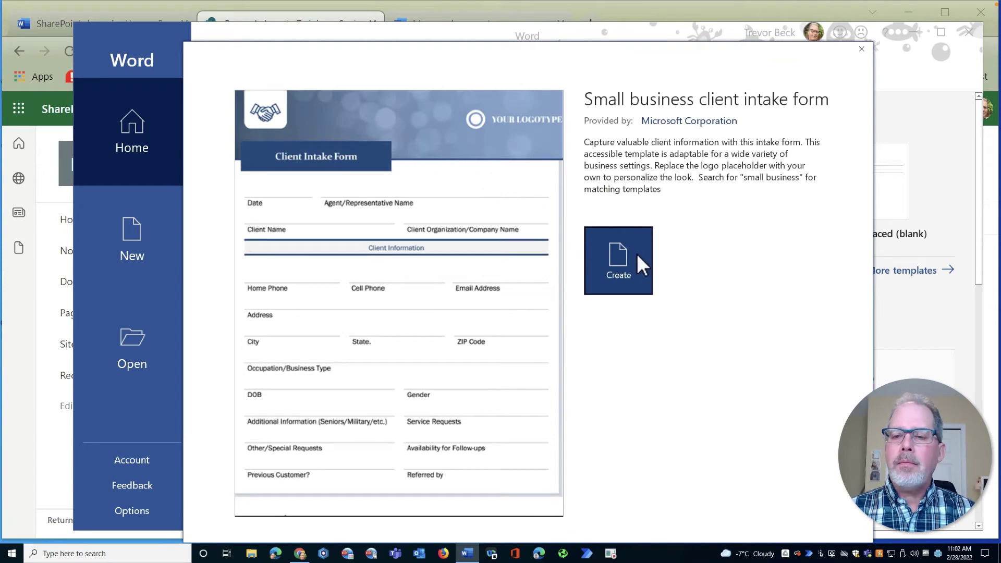
pyautogui.click(636, 253)
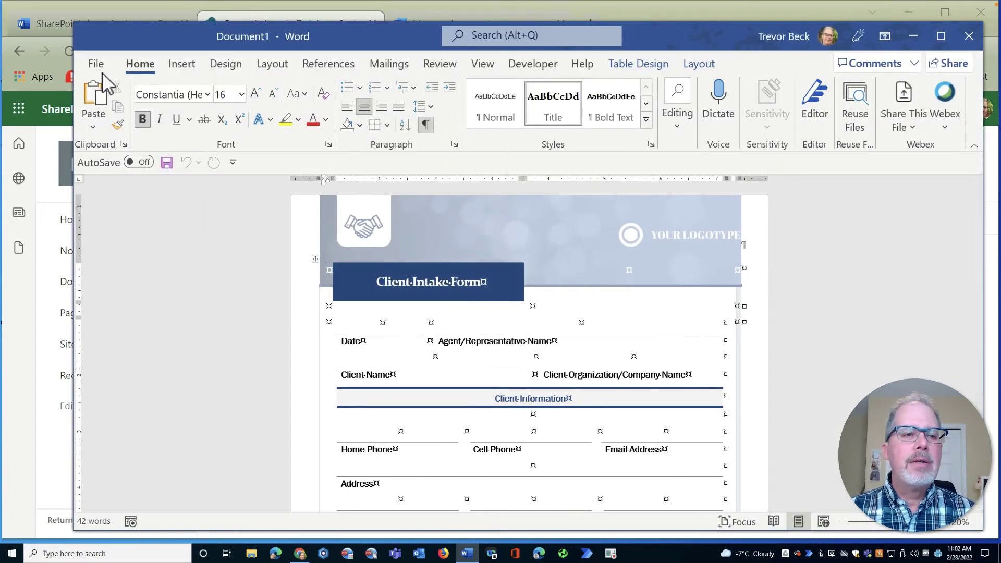
# - Save it as 'Second docuemnt' in Power Automate Training > Social Work 10 > Social Work Course Descriptions
pyautogui.click(100, 66)
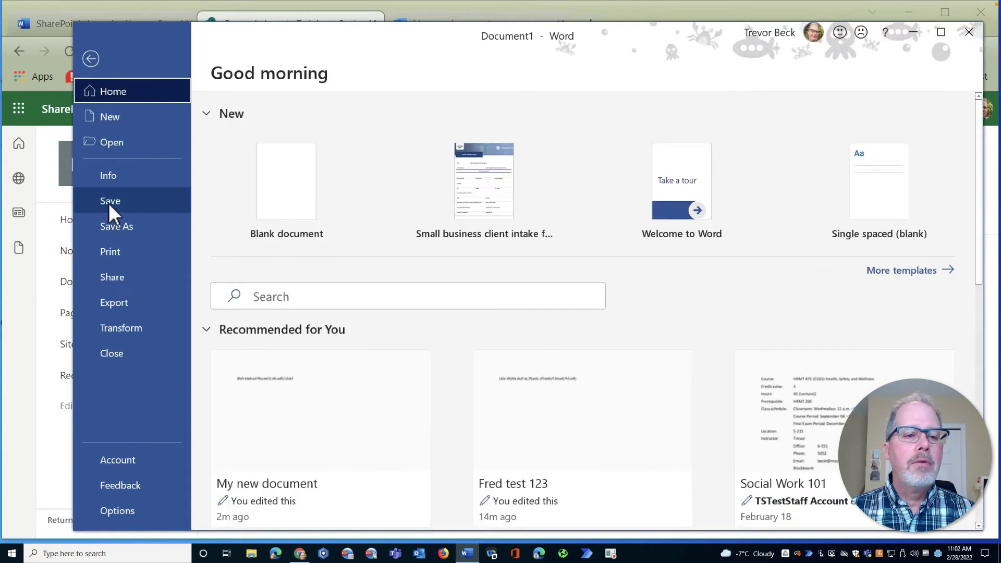
pyautogui.click(108, 202)
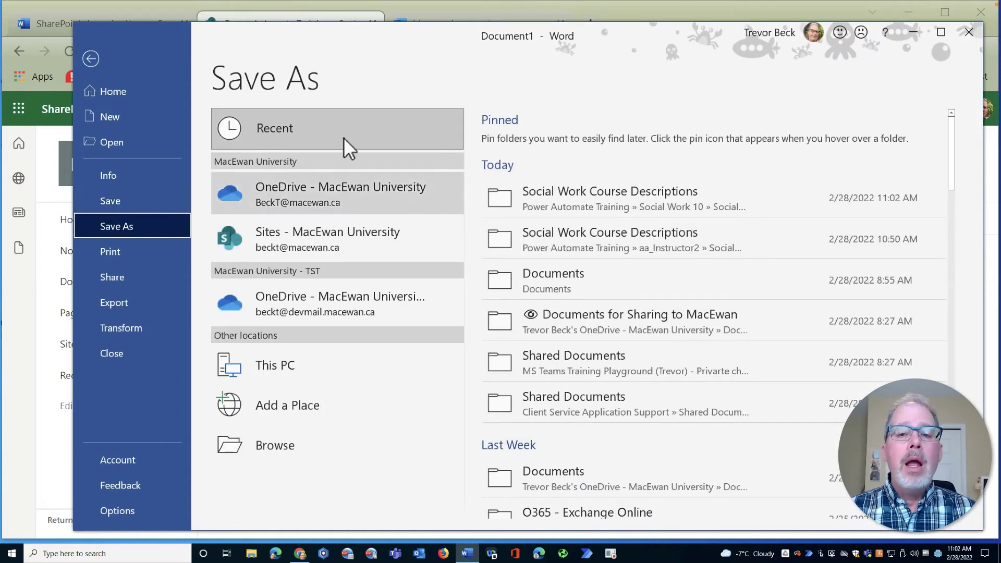
pyautogui.click(291, 245)
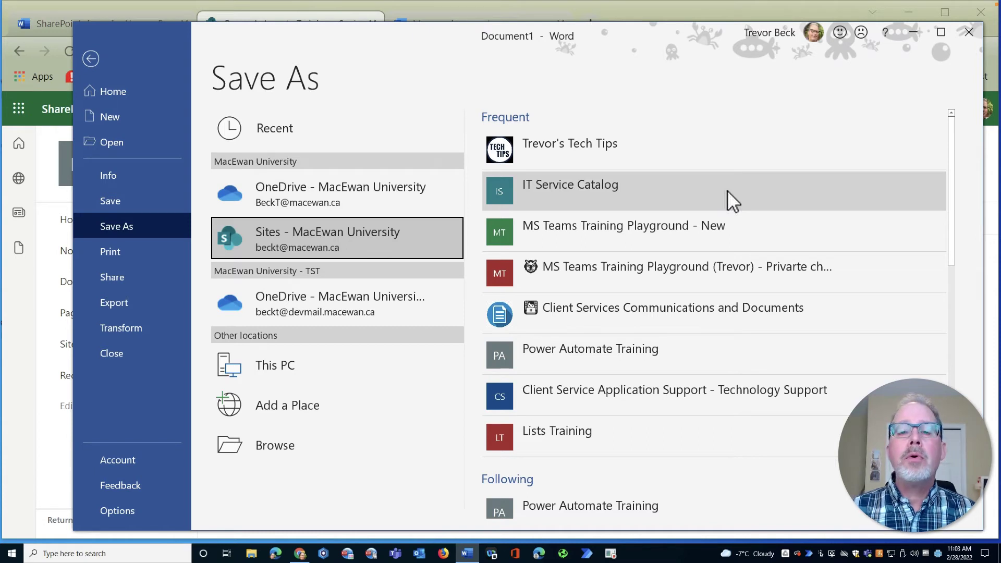
pyautogui.click(575, 355)
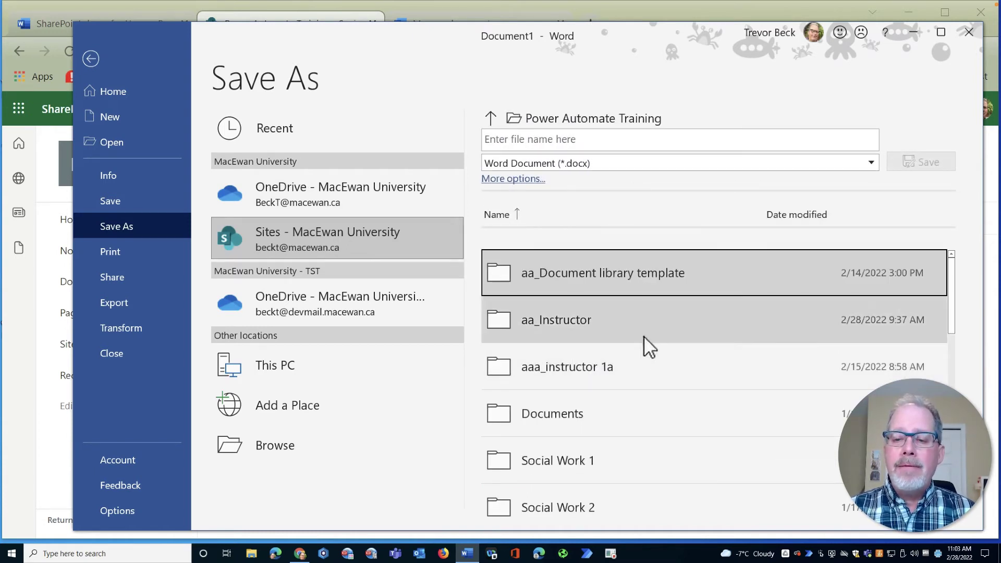
pyautogui.scroll(-2, 636, 368)
pyautogui.scroll(-6, 637, 368)
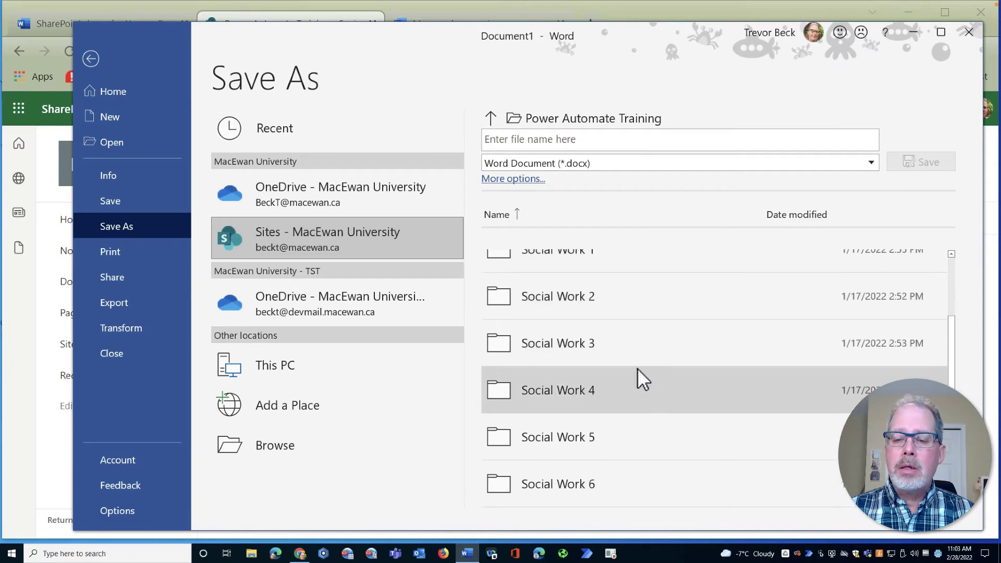
pyautogui.scroll(-1, 637, 368)
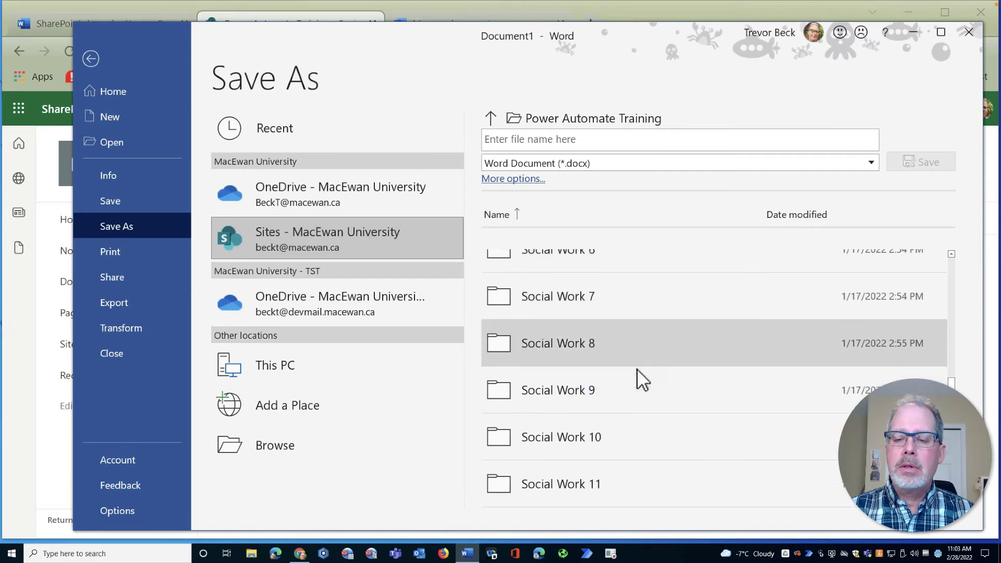
pyautogui.click(560, 438)
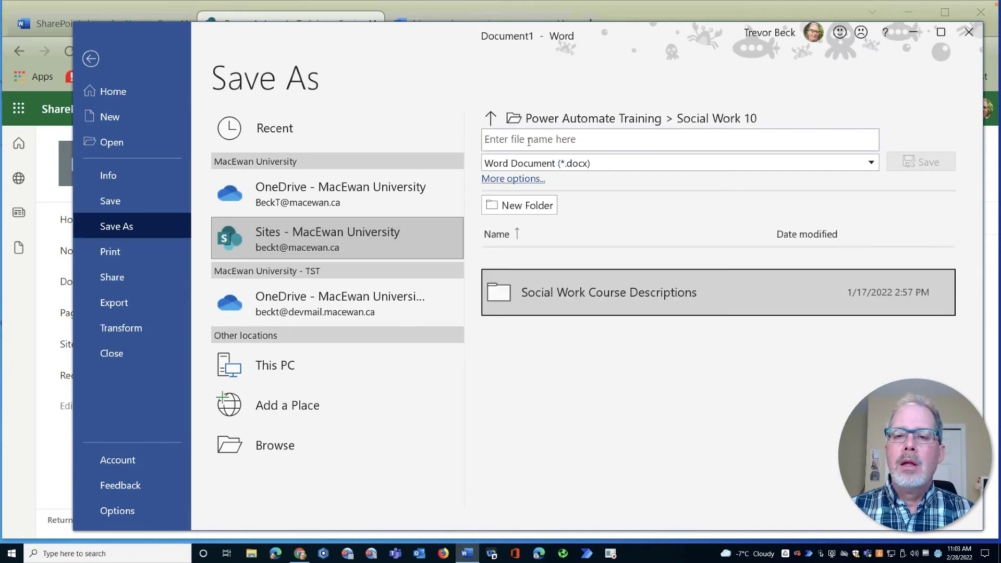
pyautogui.click(567, 291)
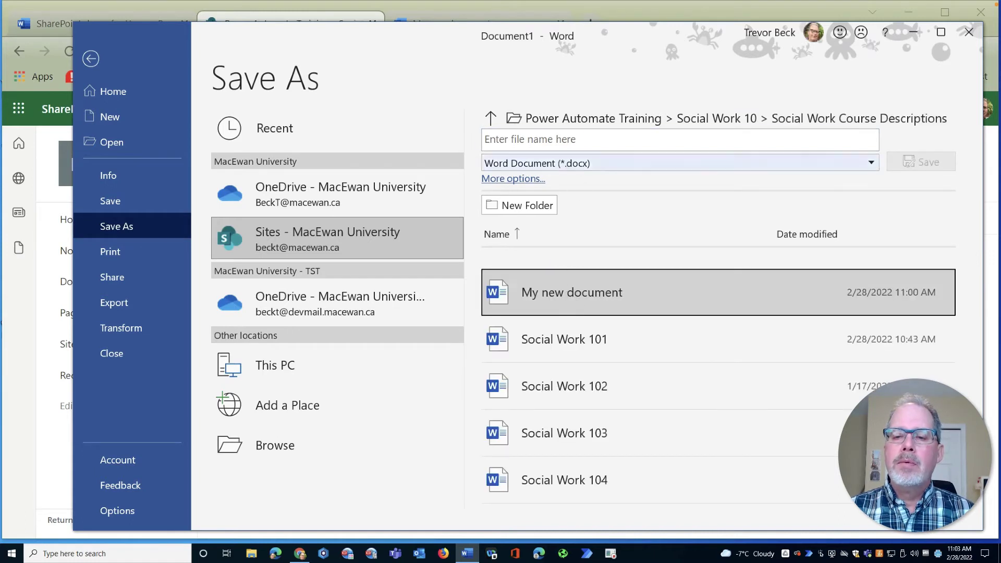
pyautogui.click(551, 145)
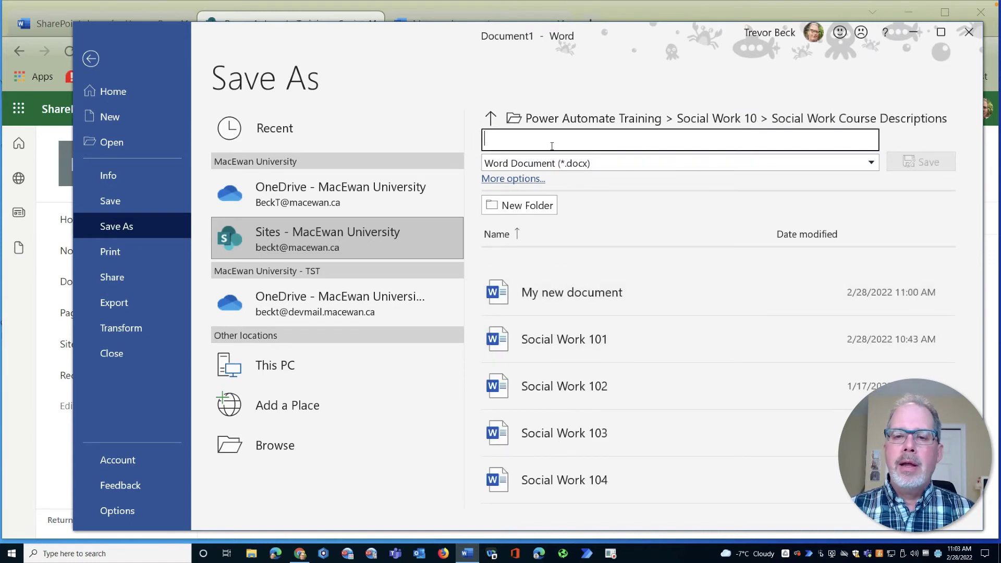
pyautogui.write('Second docuemnt')
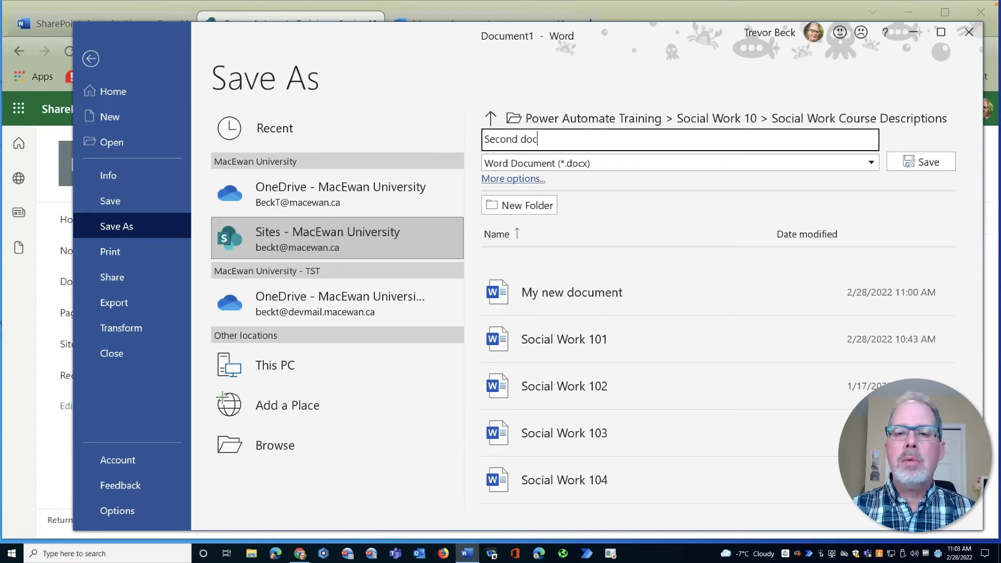
pyautogui.click(927, 161)
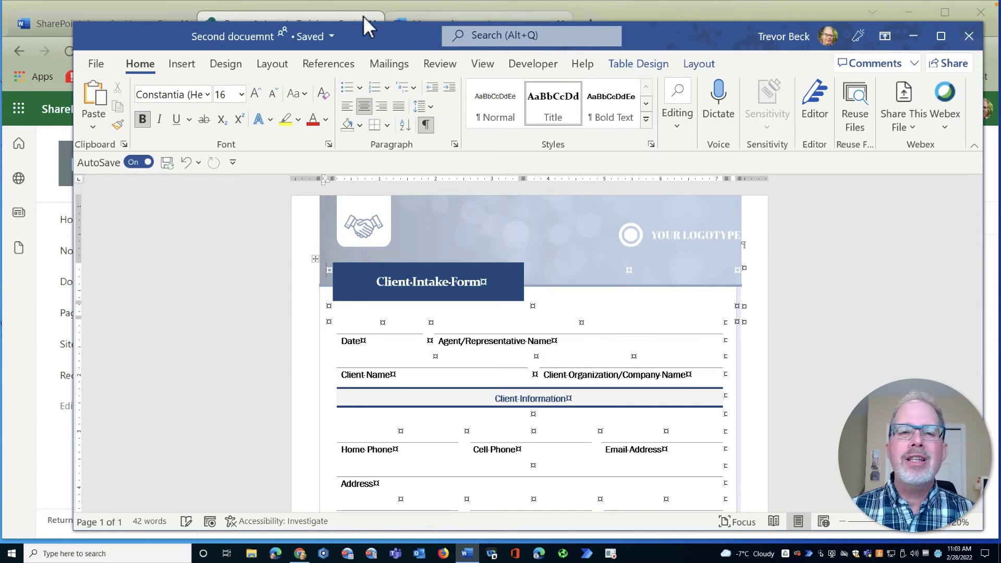
# - Reload the SharePoint library to show Second docuemnt.docx and choose Open in app for it
pyautogui.click(312, 19)
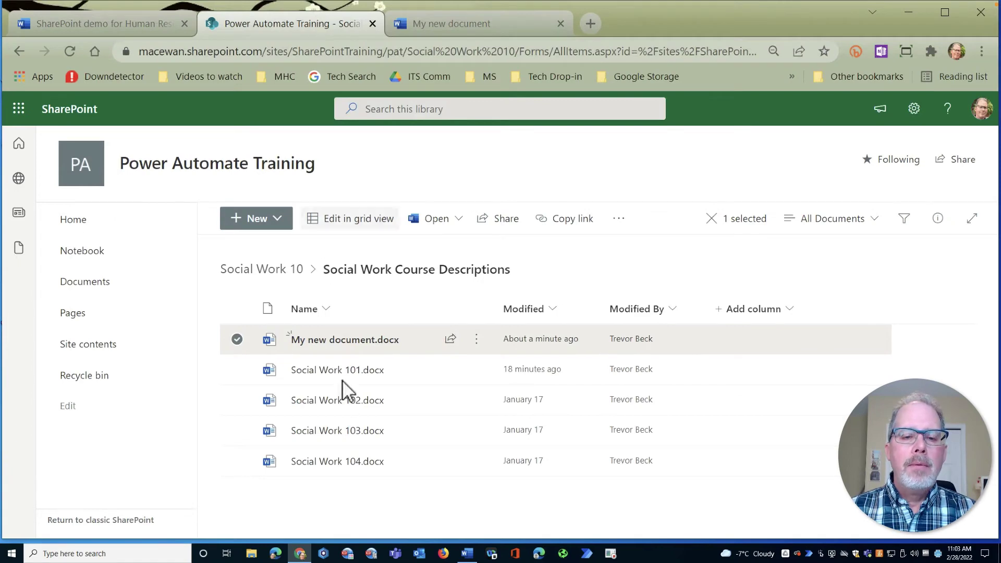
pyautogui.click(74, 51)
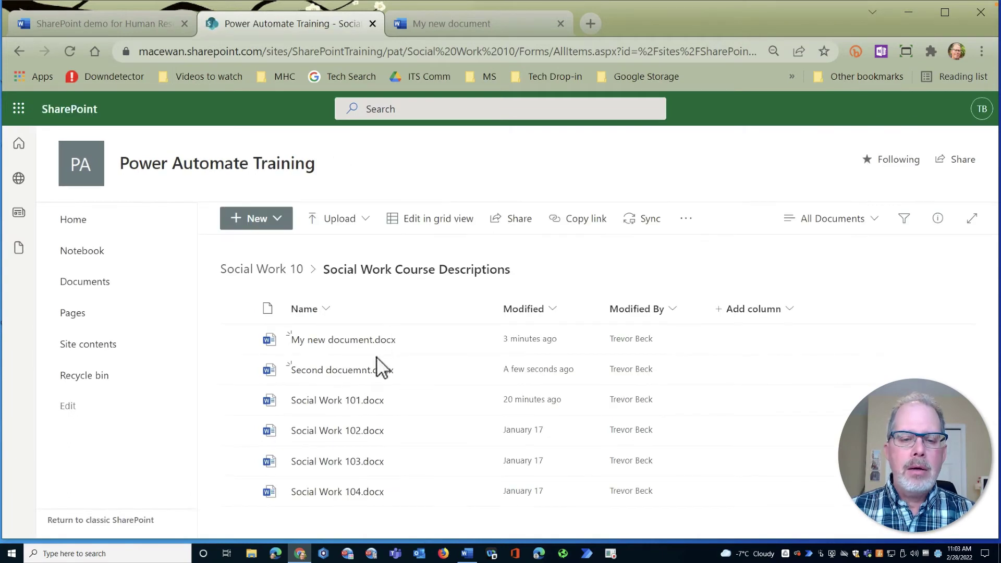
pyautogui.moveTo(345, 371)
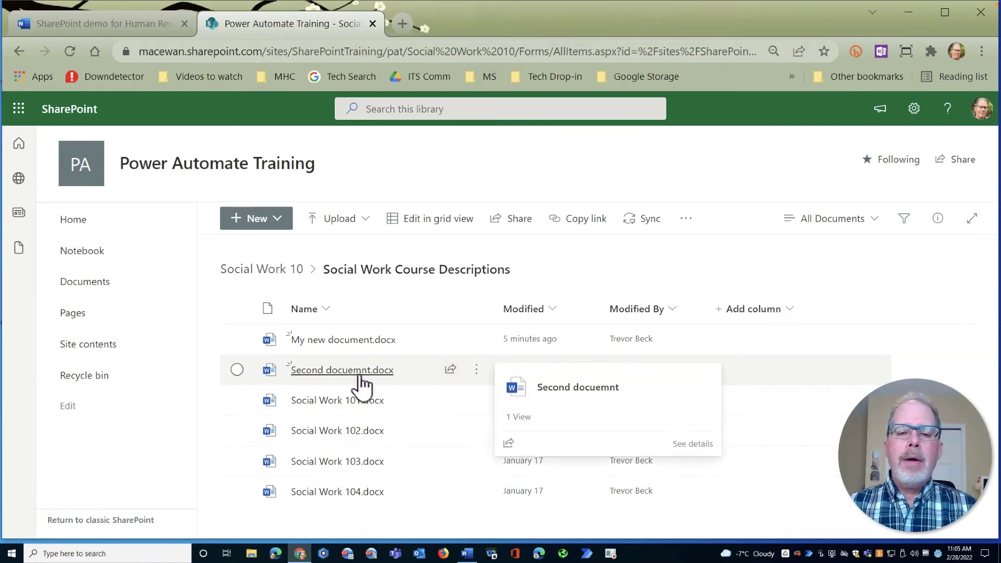
pyautogui.click(477, 371)
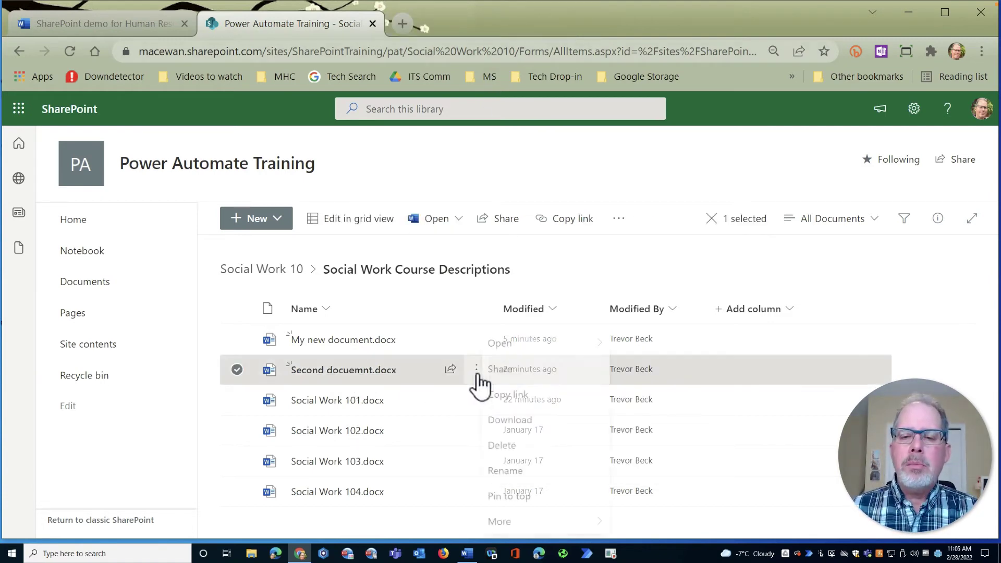
pyautogui.moveTo(576, 143)
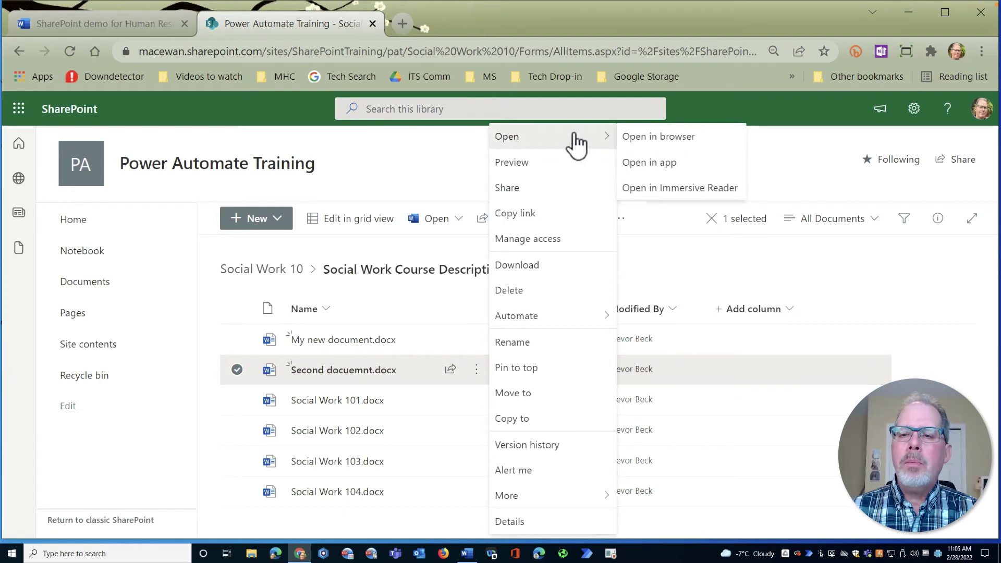
pyautogui.click(683, 164)
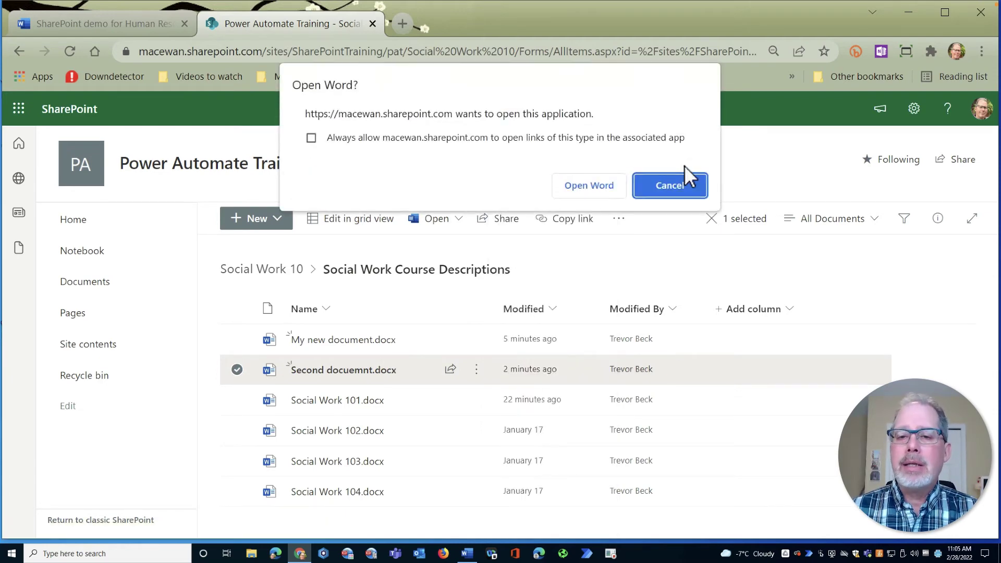
# - Open Second docuemnt in desktop Word and set its share link permission to Can view
pyautogui.click(581, 180)
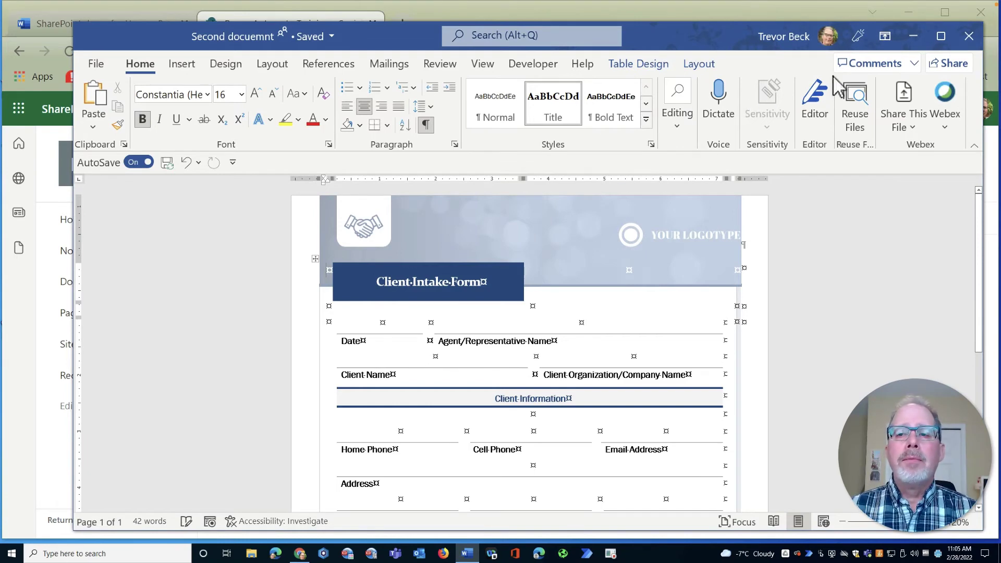
pyautogui.click(950, 64)
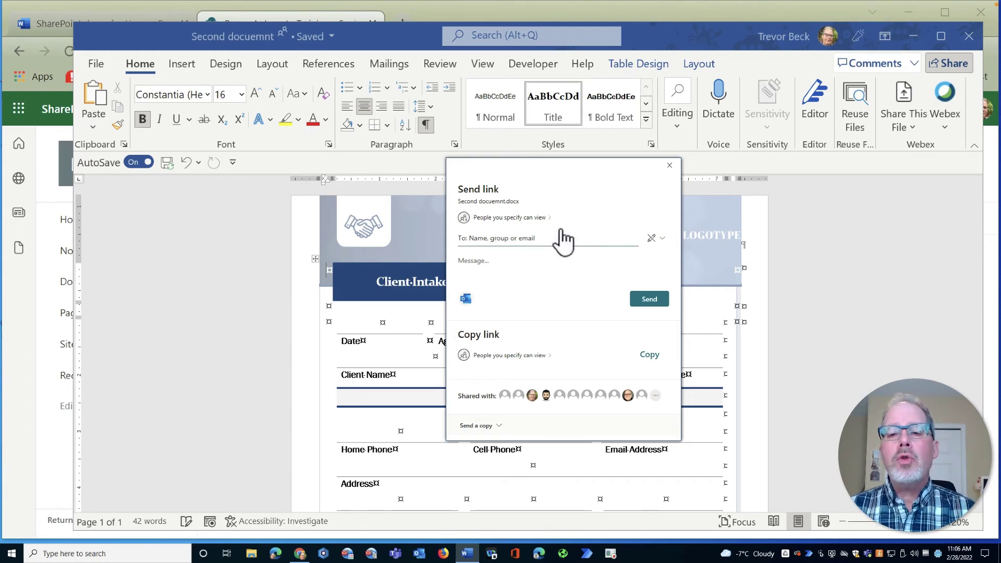
pyautogui.click(657, 239)
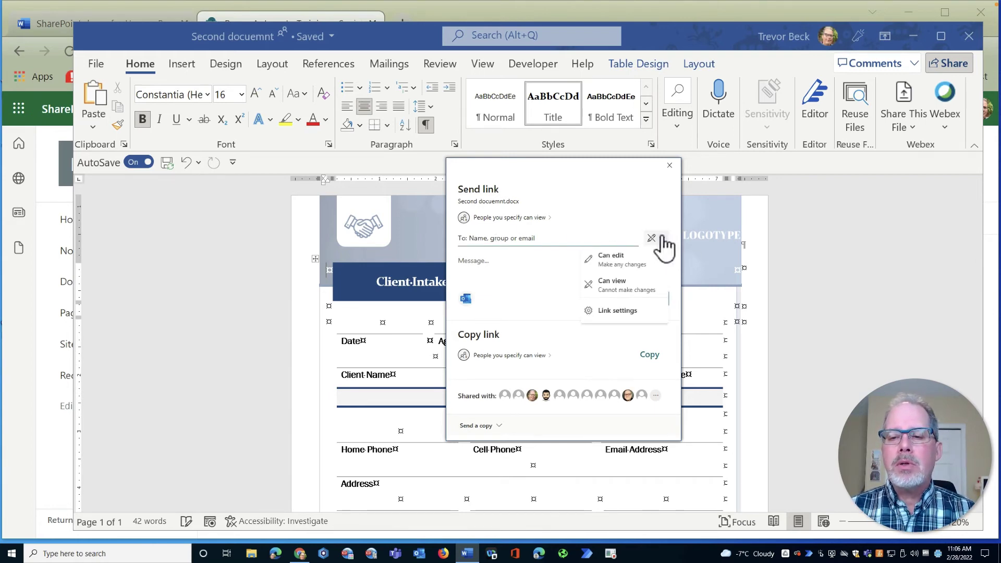
pyautogui.click(538, 237)
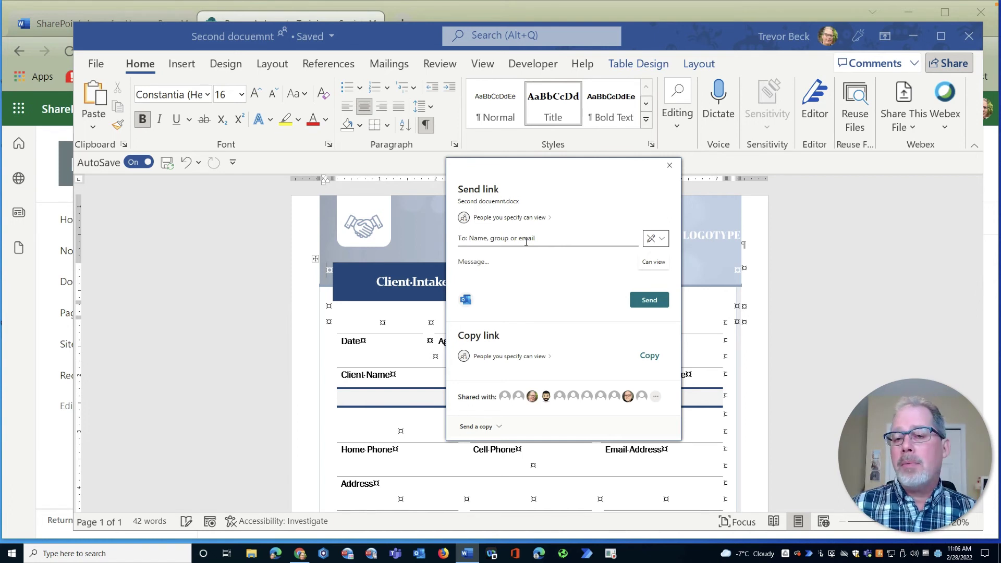
# - Send a copy of Second docuemnt as a PDF attachment by email
pyautogui.click(502, 426)
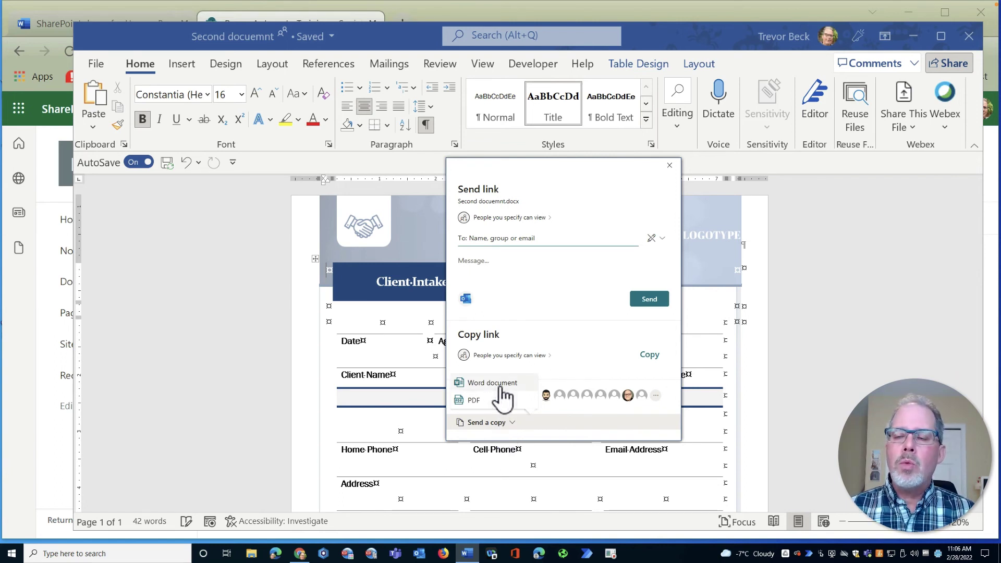
pyautogui.click(477, 399)
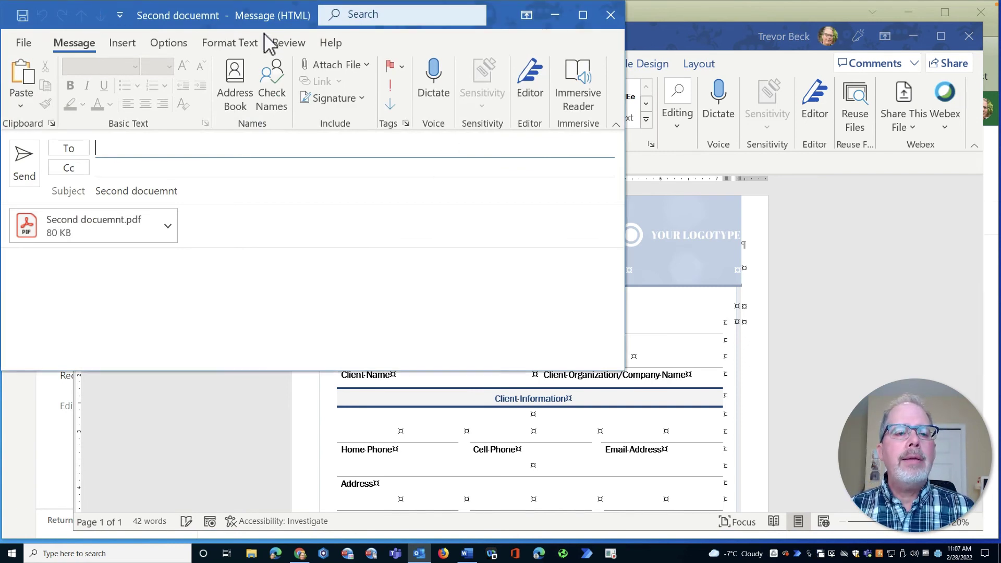
# - Discard the Outlook draft carrying Second docuemnt.pdf without entering a recipient or sending
pyautogui.click(178, 144)
pyautogui.click(584, 280)
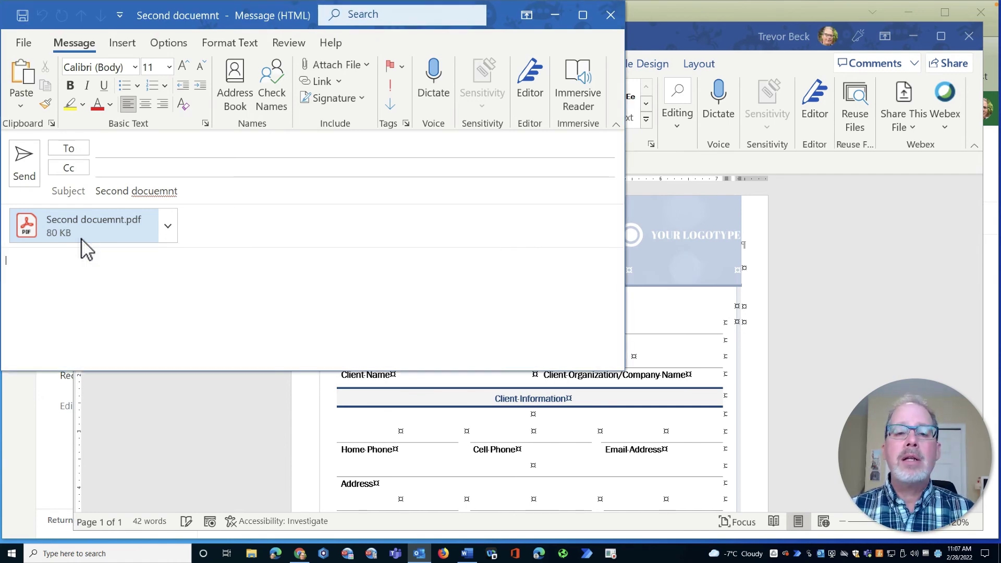
pyautogui.click(611, 14)
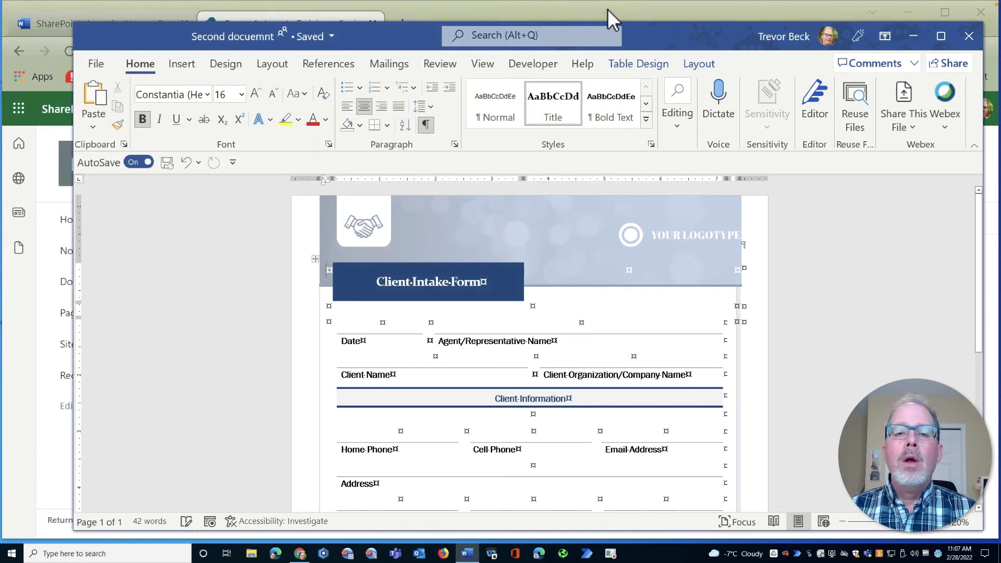
# - Bring back the Course Descriptions library, deselect Second docuemnt.docx, and open File Explorer
pyautogui.click(608, 8)
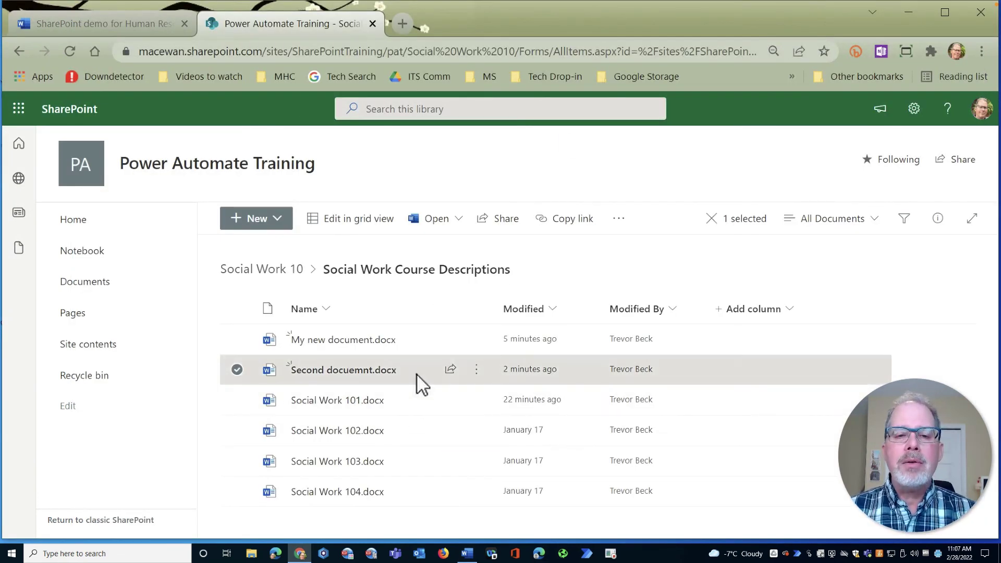
pyautogui.click(237, 370)
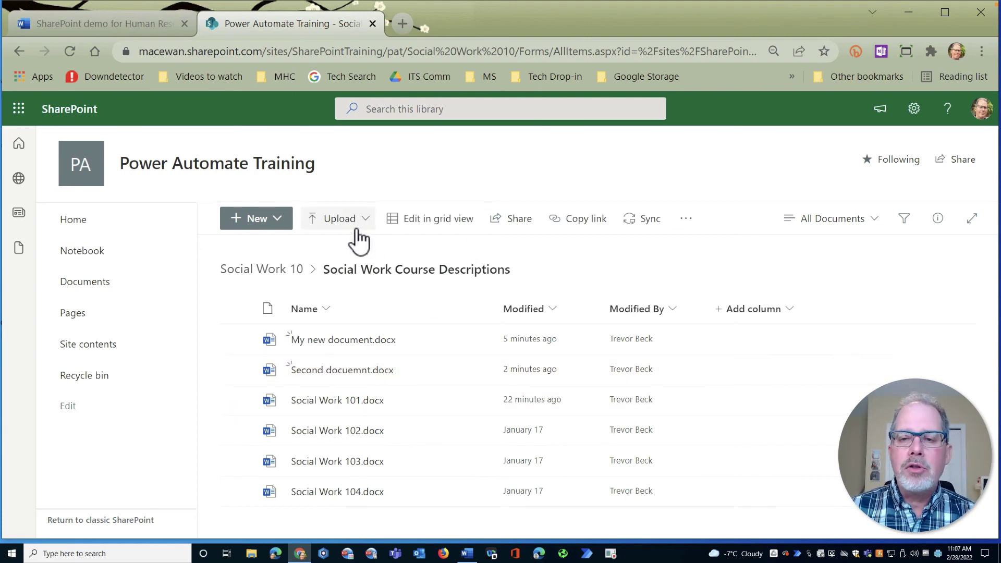
pyautogui.click(252, 553)
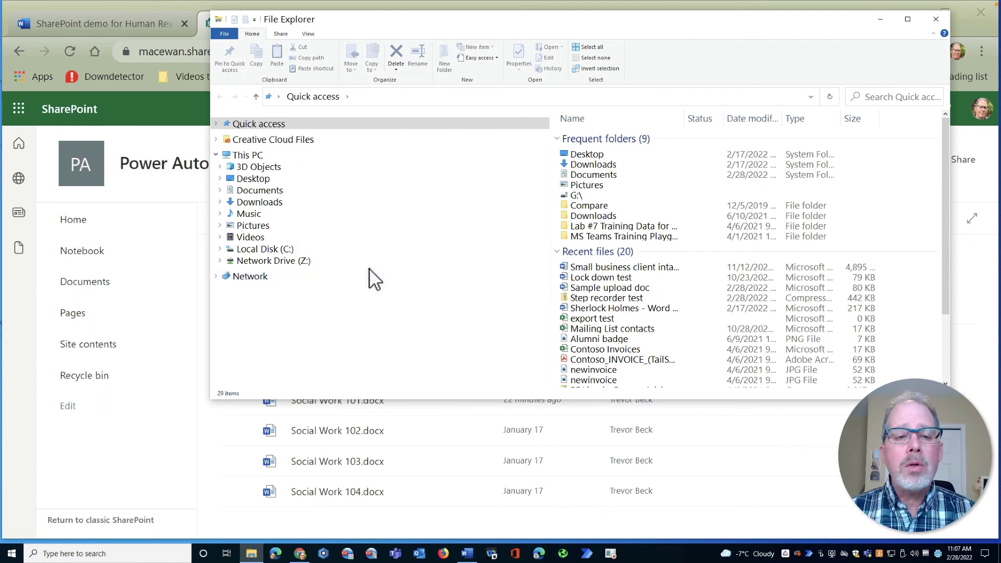
# - Drag 'export test' from Downloads into the Course Descriptions library, then reload the library page
pyautogui.click(283, 203)
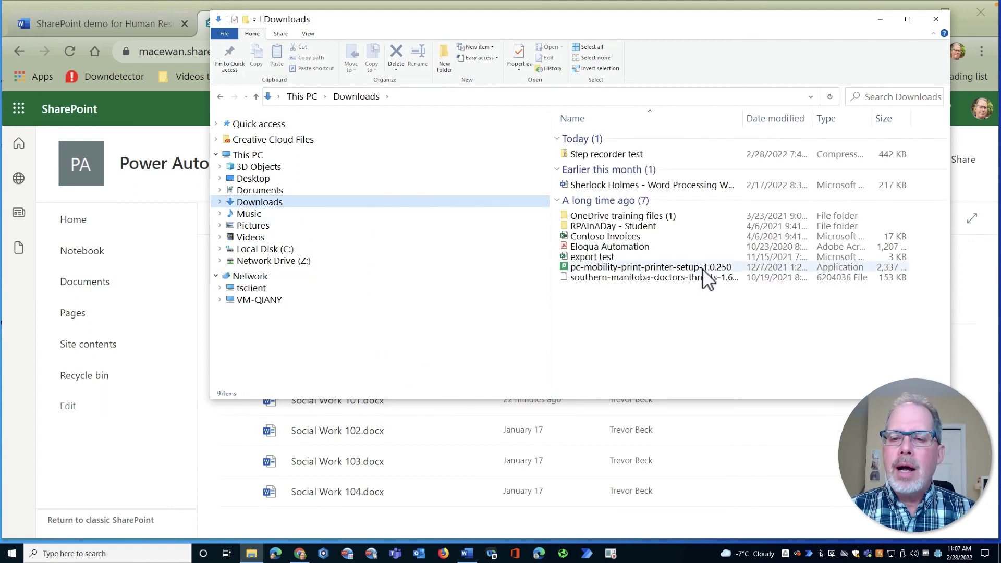
pyautogui.click(590, 256)
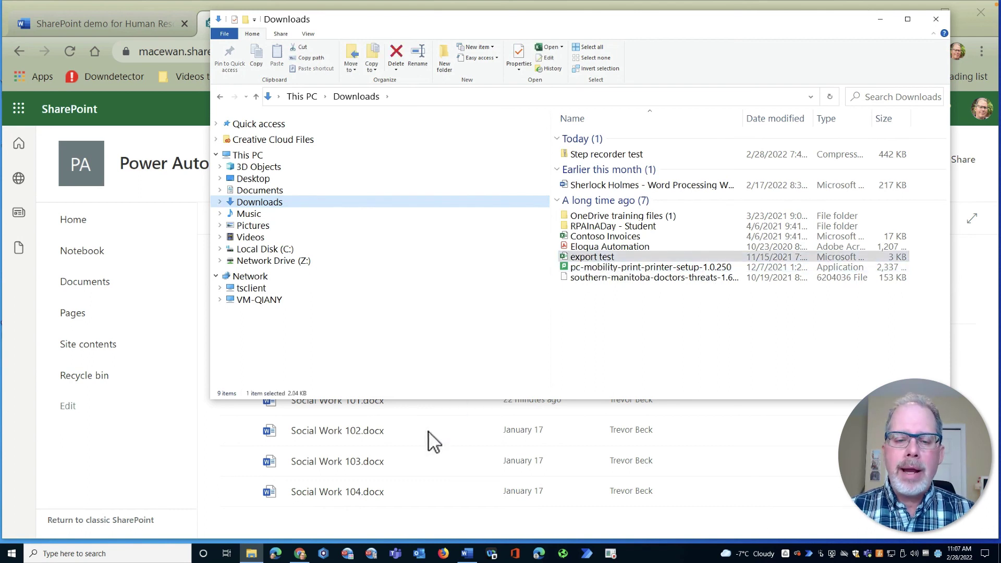
pyautogui.moveTo(600, 258); pyautogui.dragTo(446, 458)
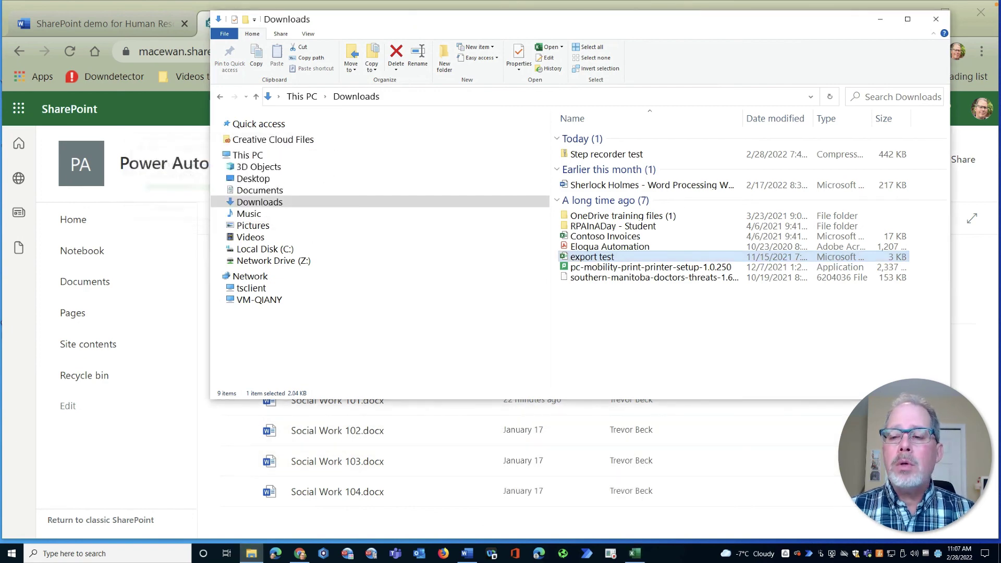
pyautogui.click(833, 463)
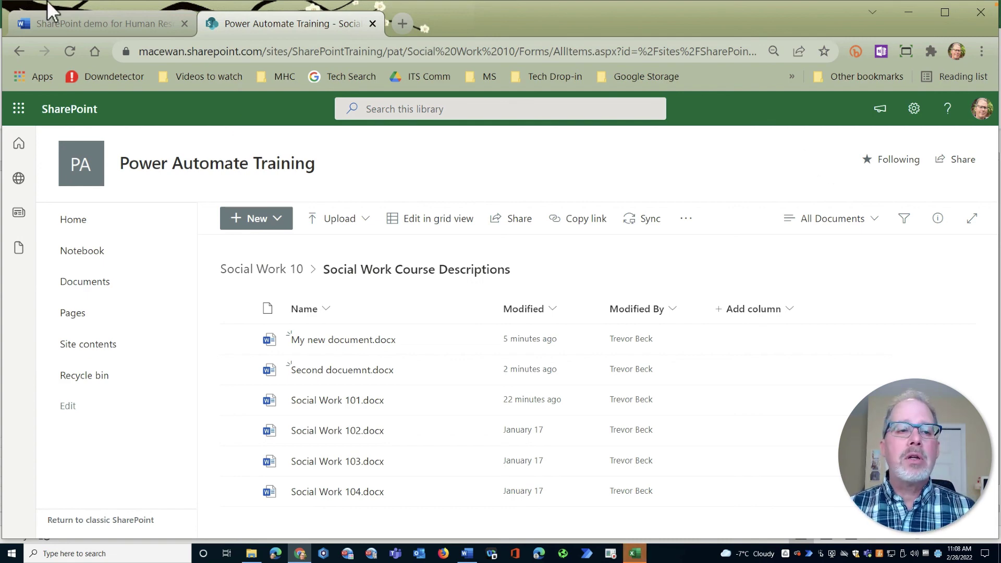
pyautogui.click(70, 51)
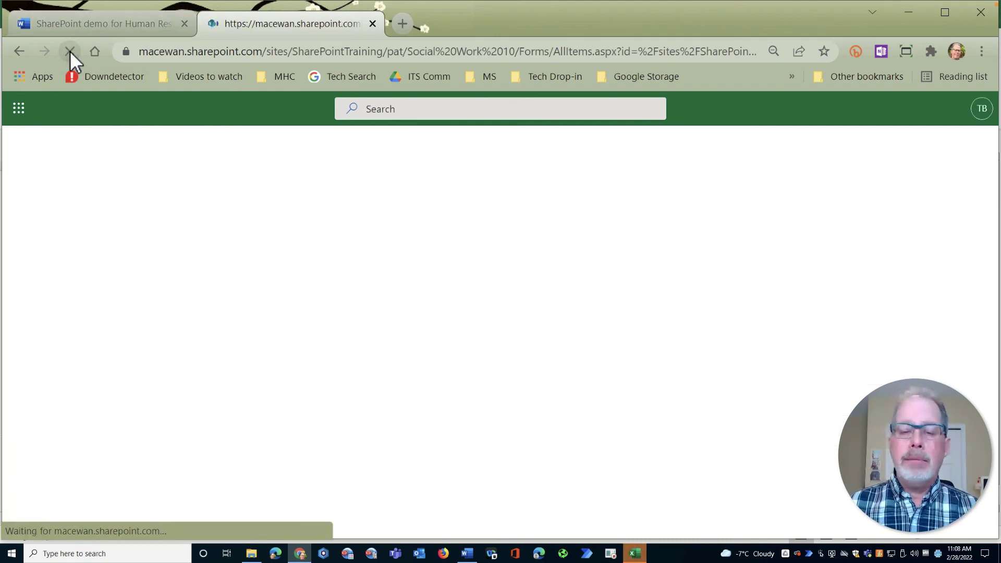